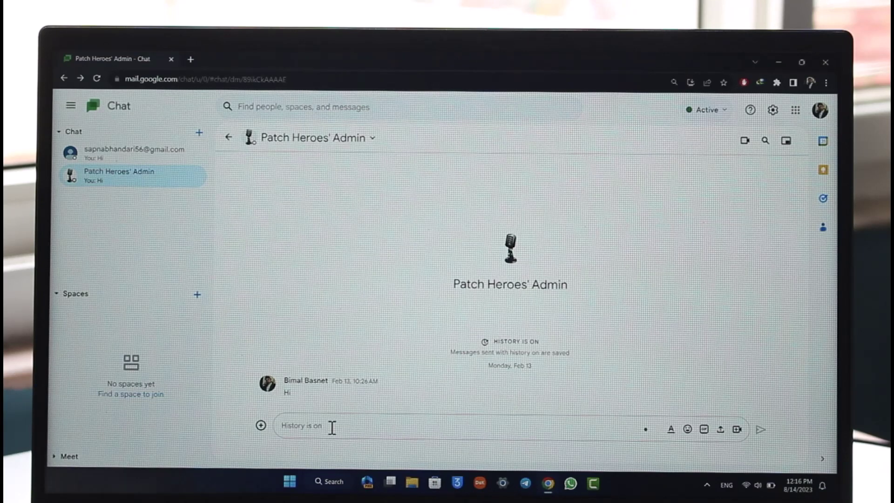
{"action": "type", "text": "hi"}
{"action": "key", "text": "Return"}
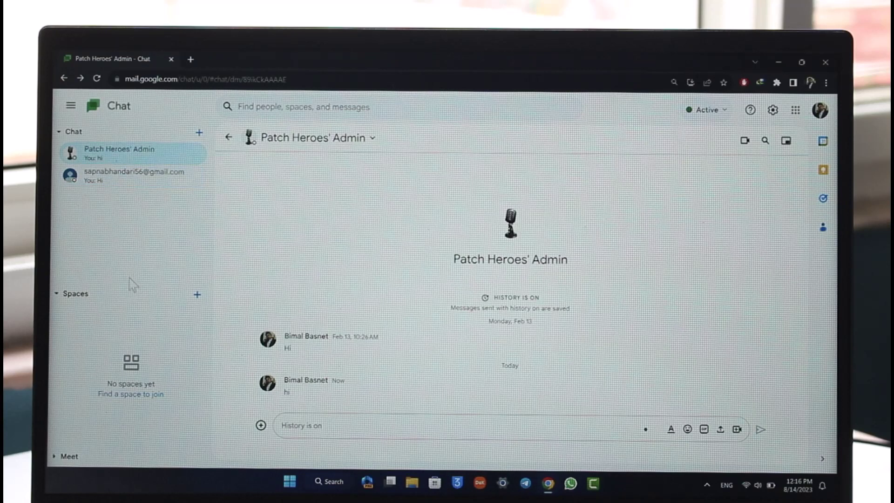
{"action": "left_click", "coordinate": [112, 174]}
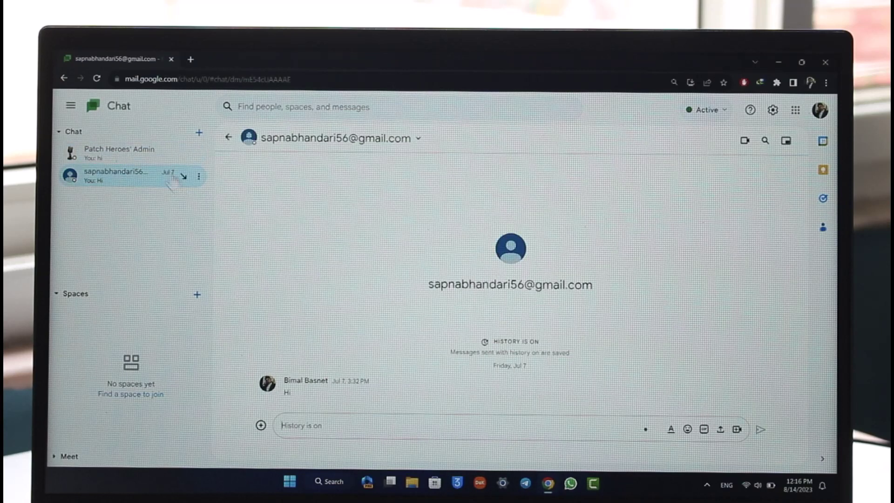
{"action": "left_click", "coordinate": [119, 151]}
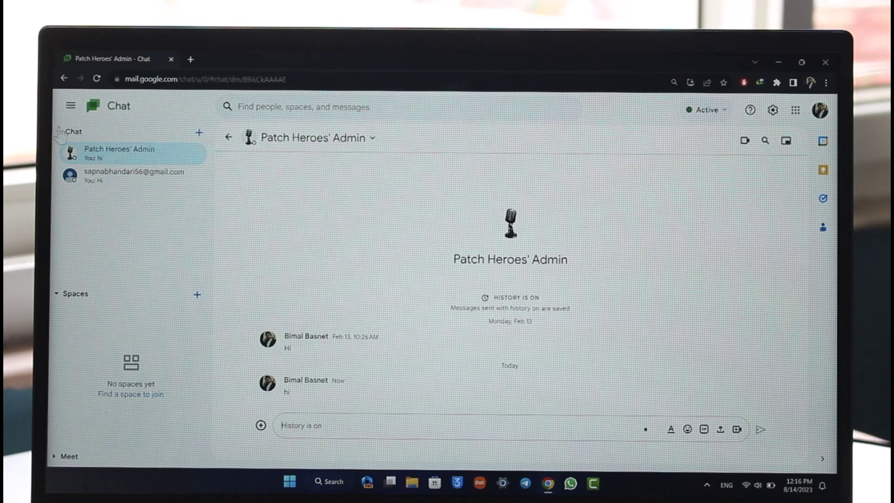
Search for 'ramik' in the new-chat people field, then clear the fruitless search
{"action": "left_click", "coordinate": [200, 133]}
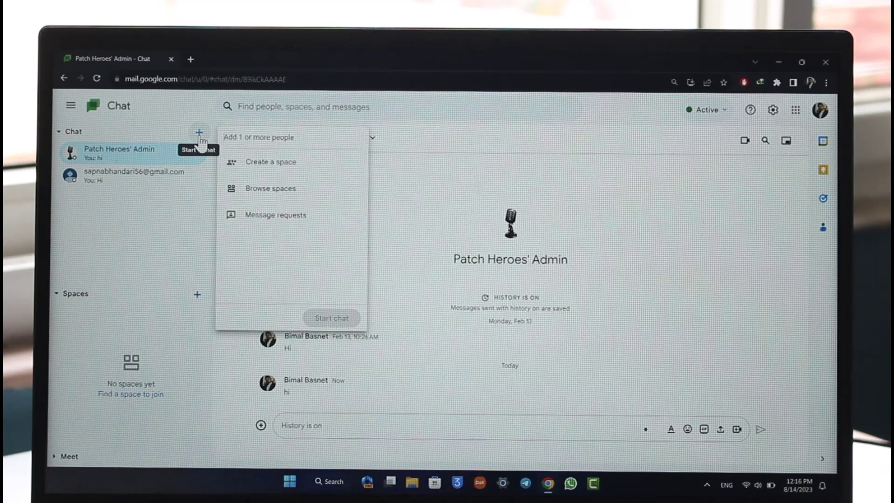
{"action": "type", "text": "ram"}
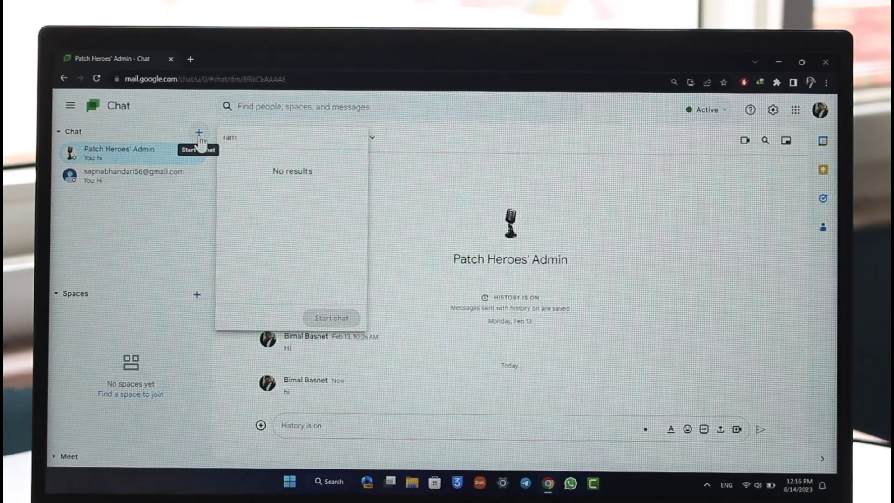
{"action": "type", "text": "es"}
{"action": "key", "text": "ctrl+a"}
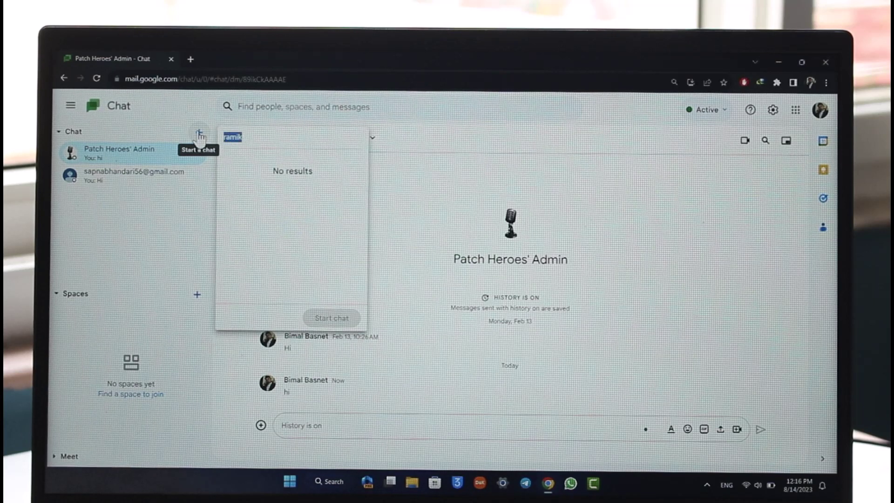
{"action": "key", "text": "BackSpace"}
Collapse and re-expand the sidebar, then show and dismiss the Spaces '+' options
{"action": "left_click", "coordinate": [70, 107]}
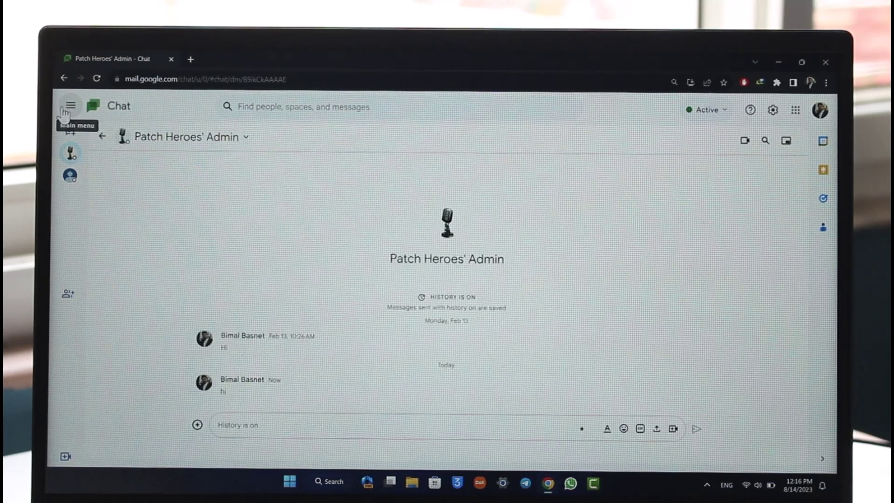
{"action": "left_click", "coordinate": [70, 106]}
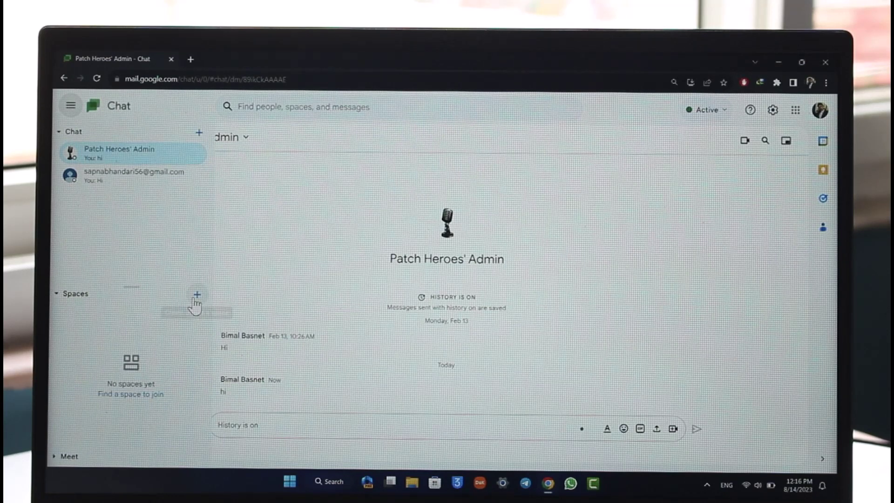
{"action": "left_click", "coordinate": [198, 294]}
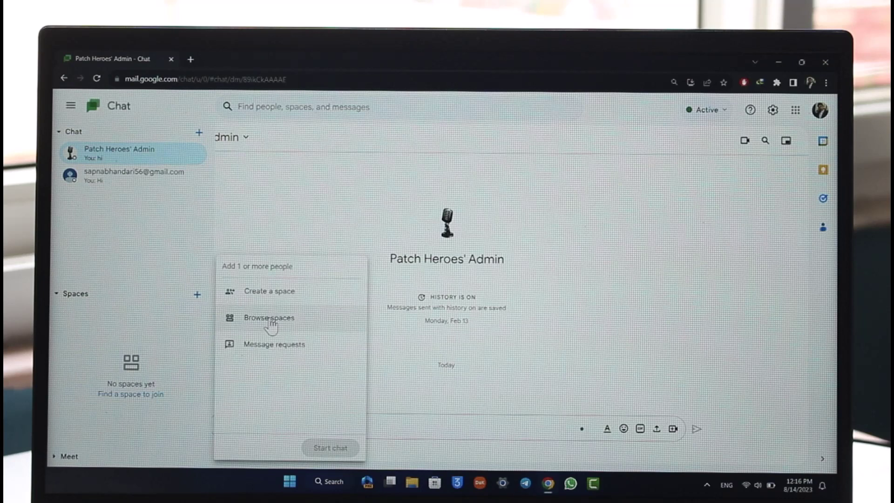
{"action": "left_click", "coordinate": [261, 230]}
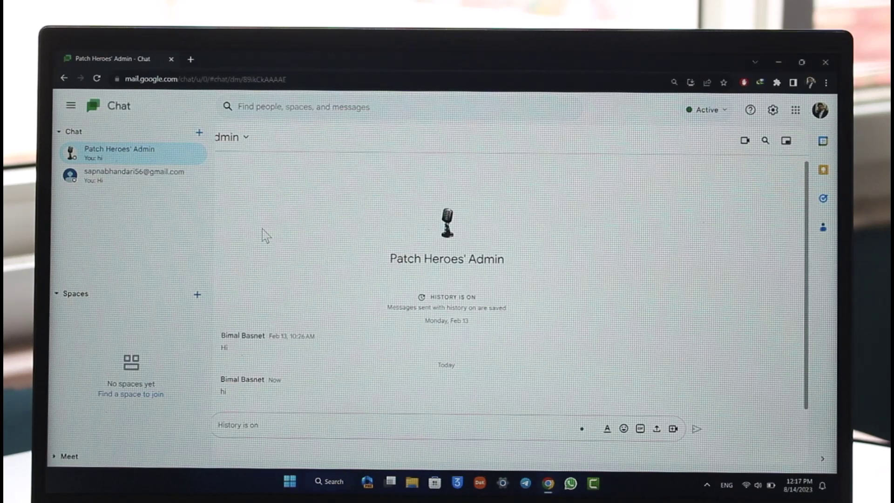